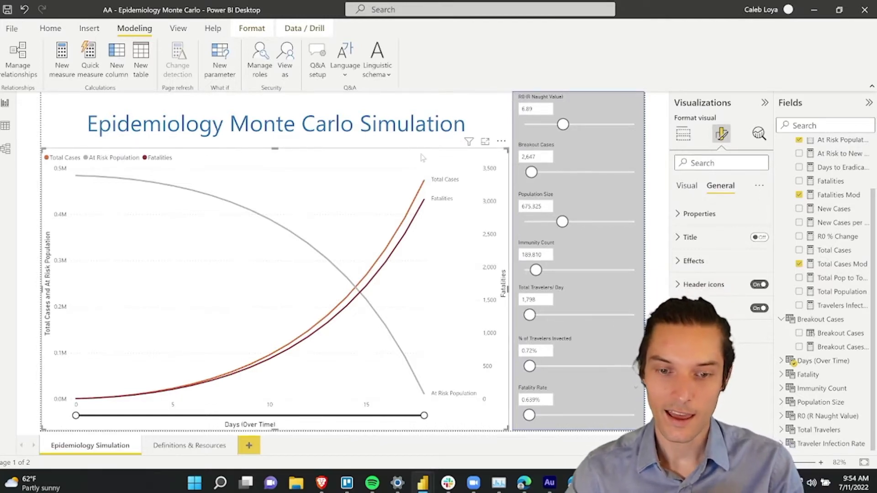
Step: Select the R0 slicer, then briefly edit the report title text
click(587, 106)
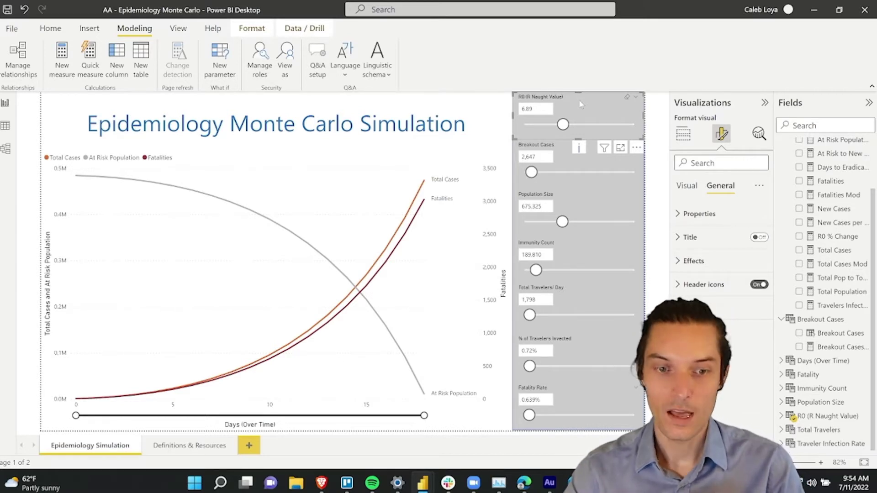
click(278, 121)
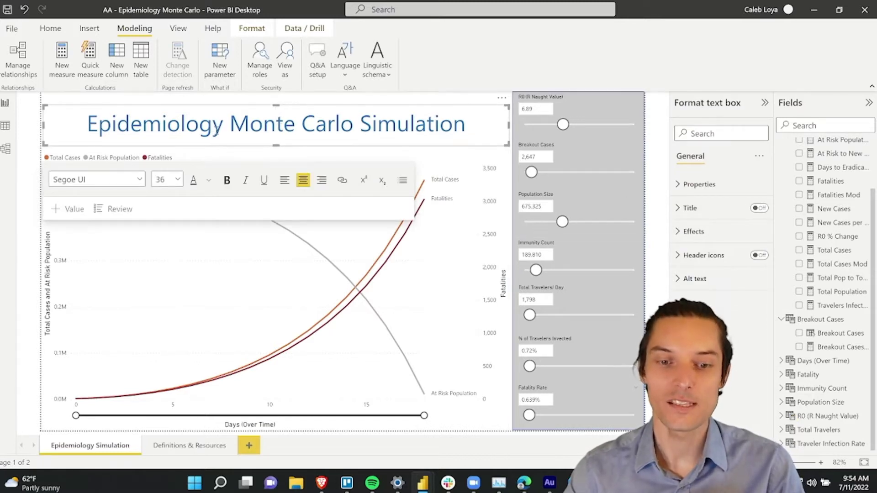
click(216, 125)
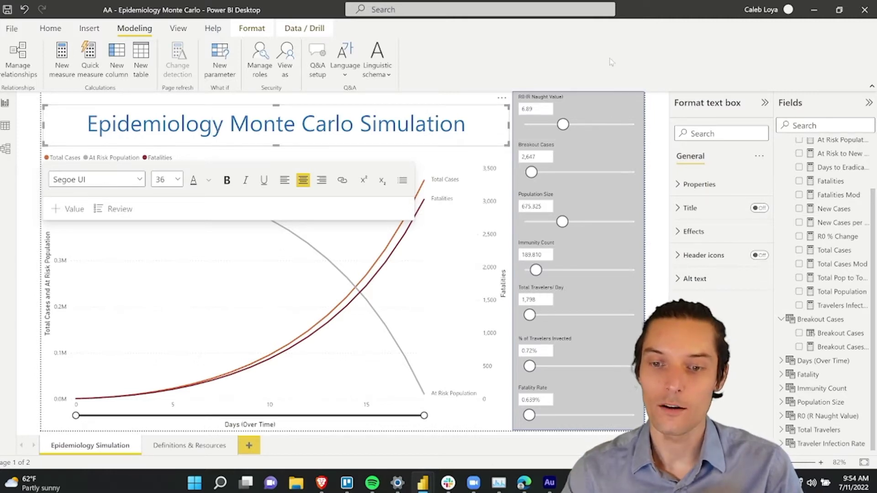
click(614, 58)
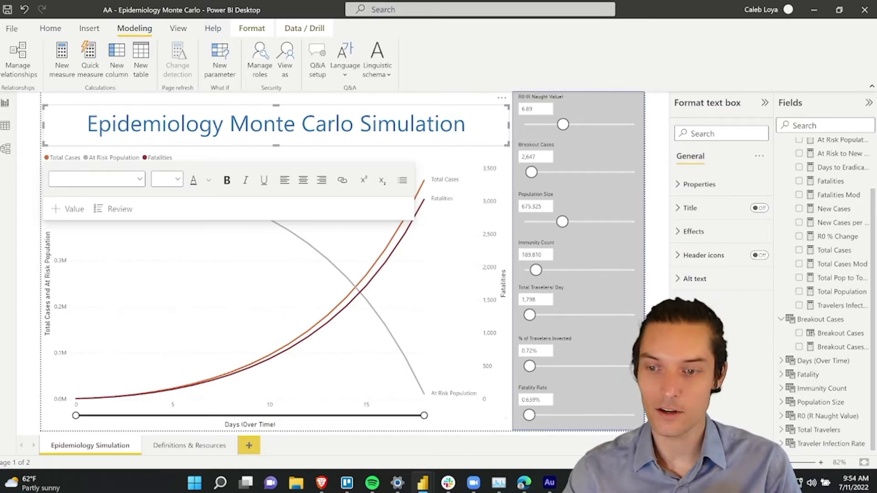
Step: Start a new what-if parameter, then cancel it without creating anything
scroll(836, 278, up, 3)
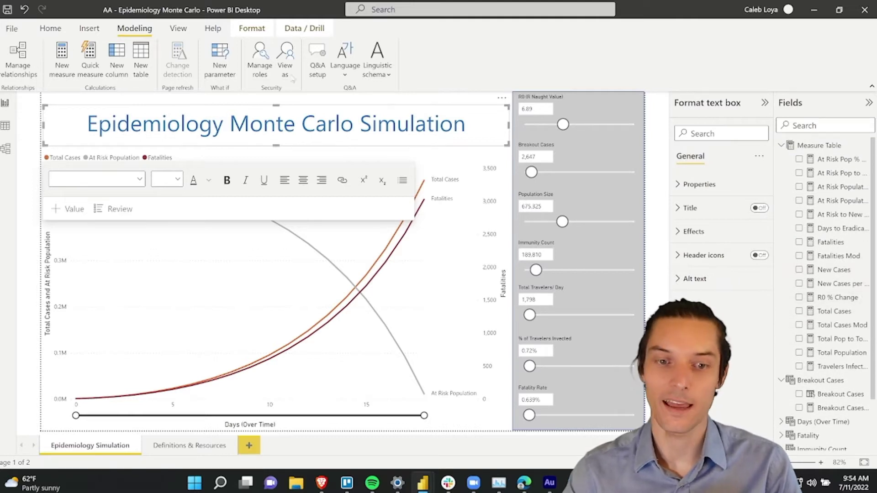
click(637, 130)
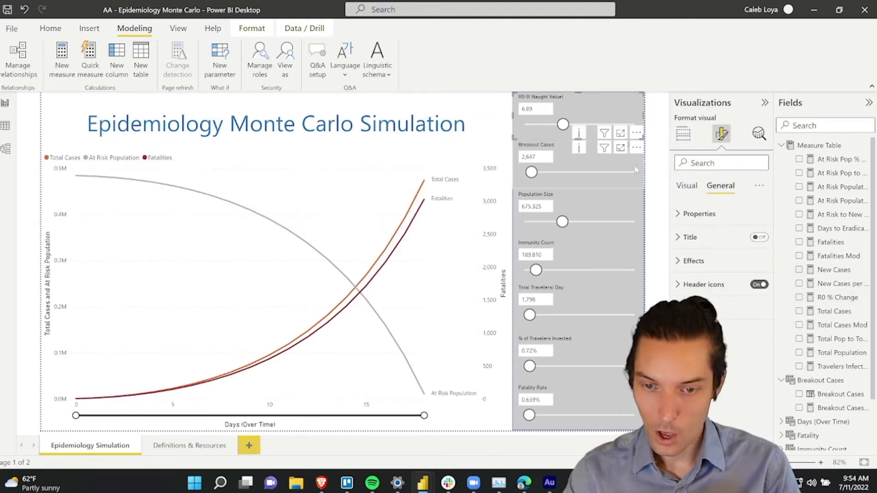
click(219, 57)
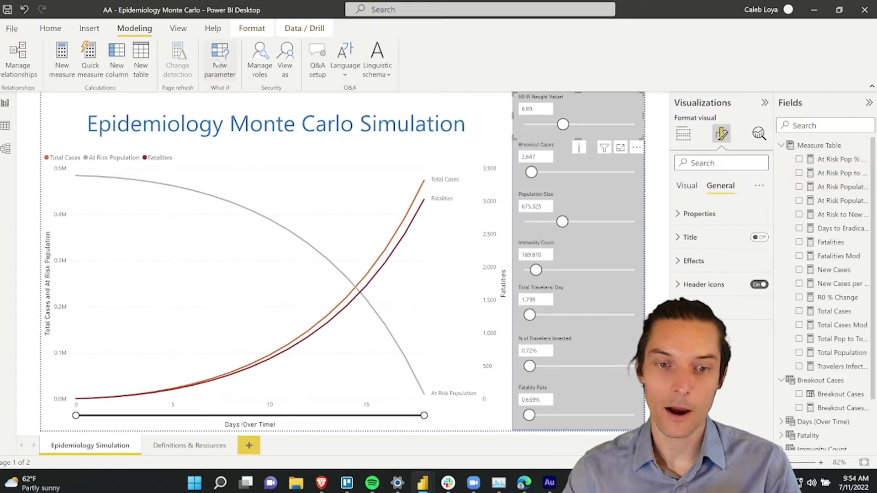
drag(381, 167, 323, 169)
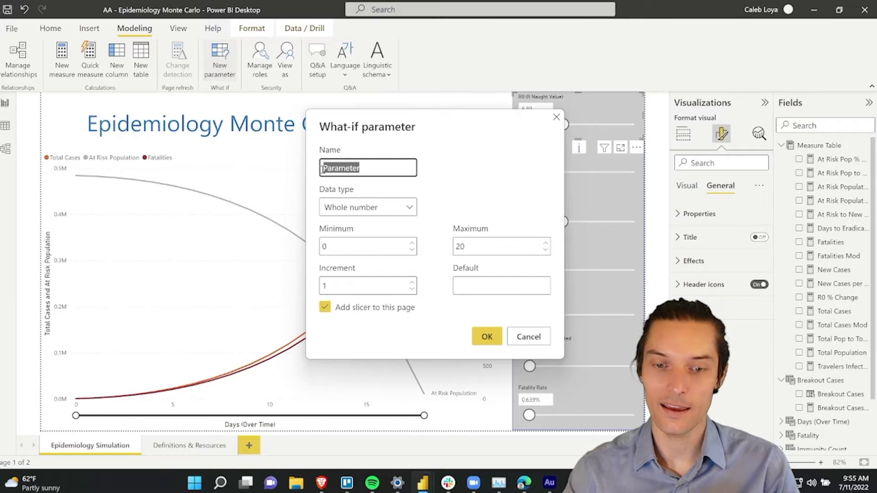
click(347, 246)
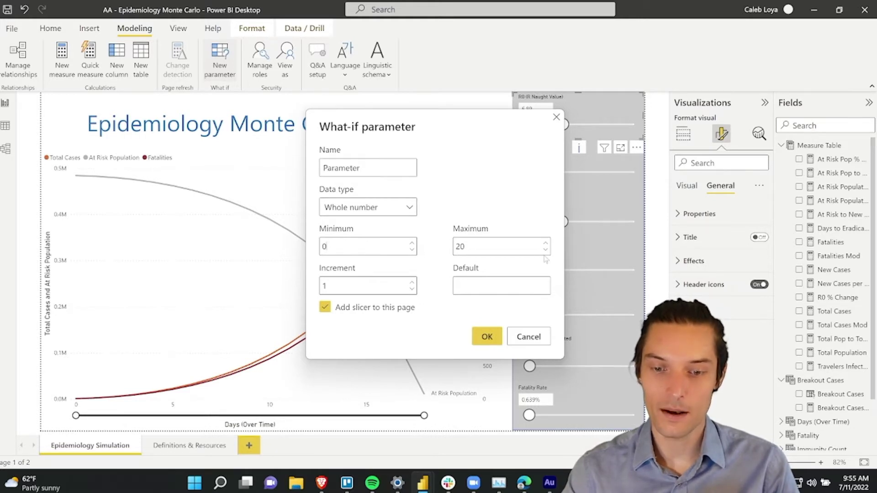
click(530, 338)
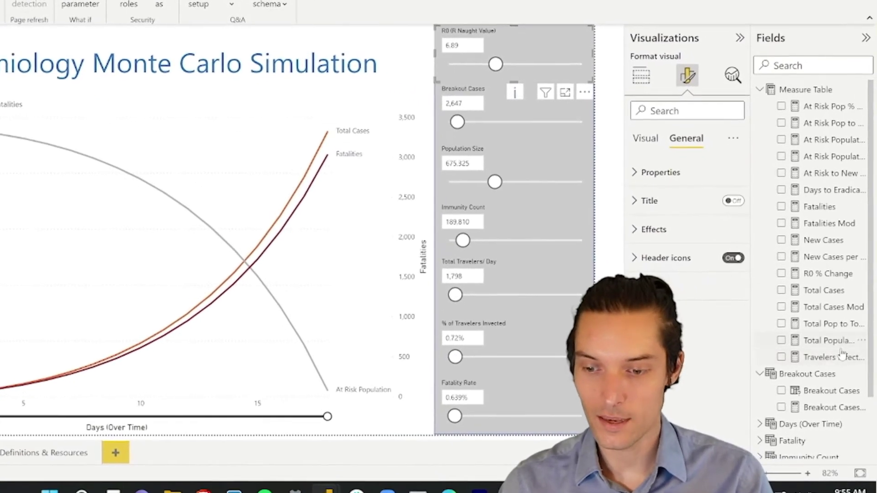
Step: Inspect the R0 (R Naught Value) table's formula and its 0 to 20 range
scroll(801, 402, down, 3)
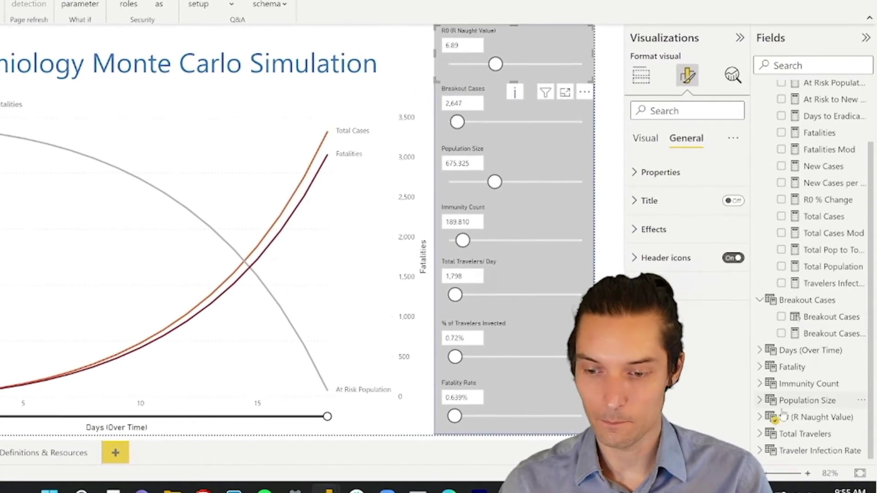
click(791, 418)
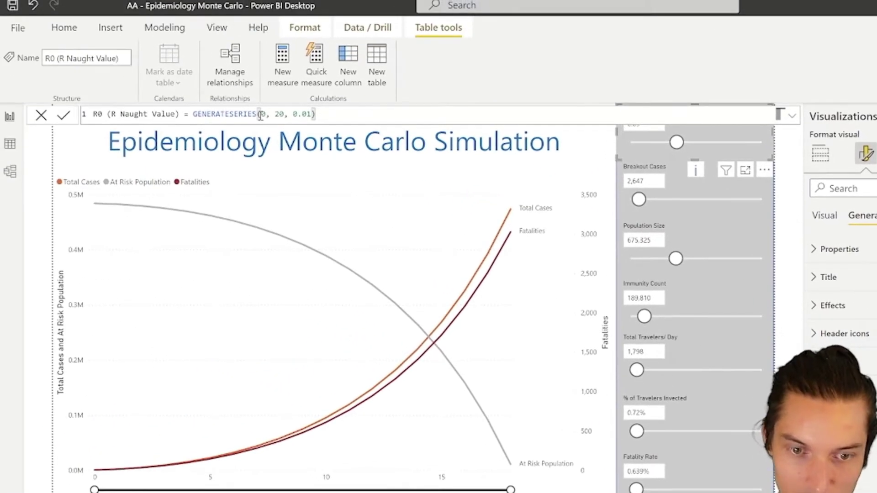
drag(261, 113, 313, 113)
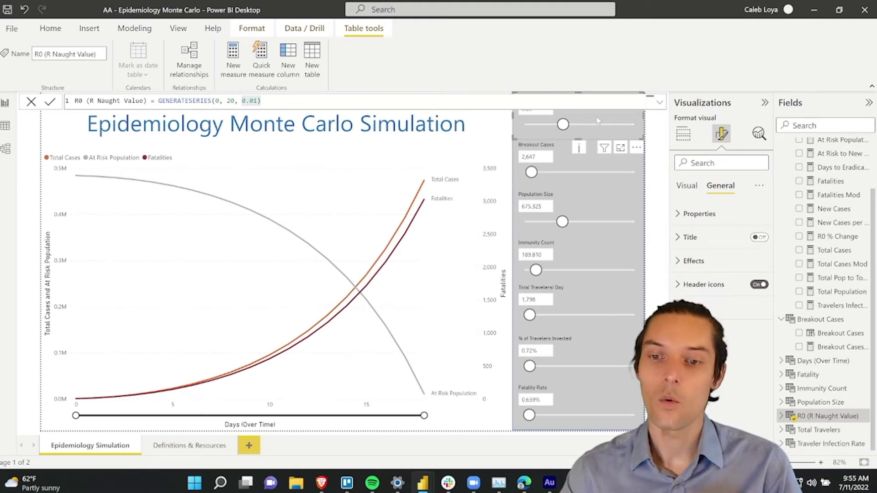
click(586, 172)
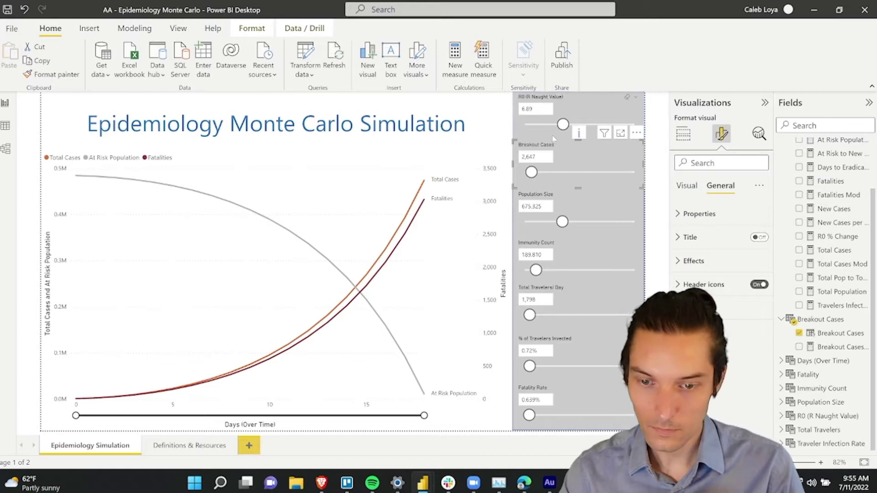
Step: Lower R0 to 2.22 and raise Population Size to its 2,000,000 maximum
drag(563, 125, 540, 123)
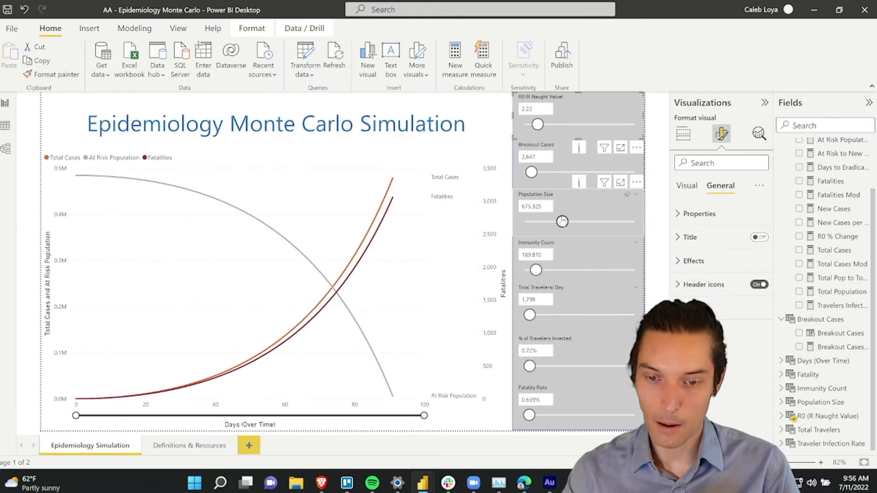
drag(562, 222, 638, 222)
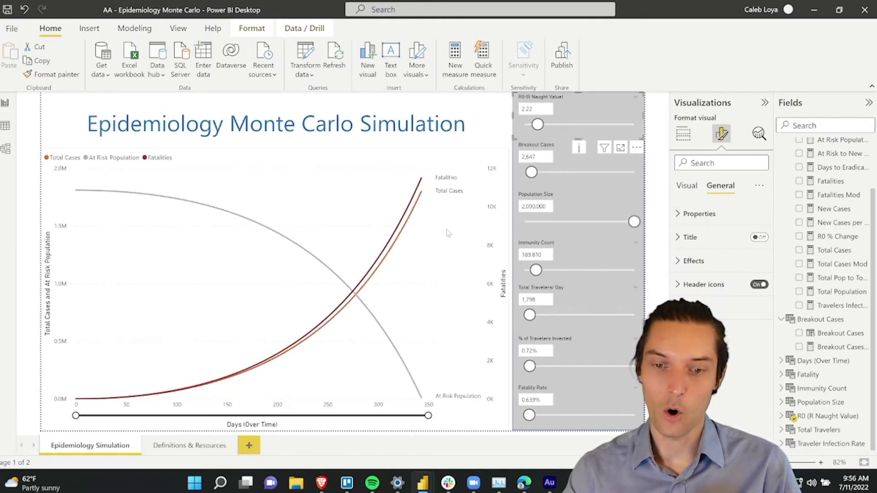
mouse_move(425, 195)
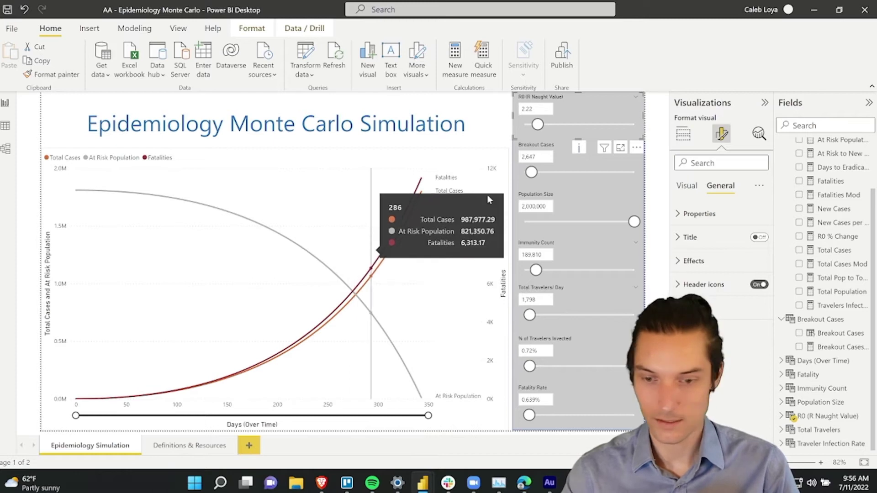
Step: Drag Immunity Count to 1,016,983 and Fatality Rate to 1.059%, shortening the chart to about 200 days
click(530, 277)
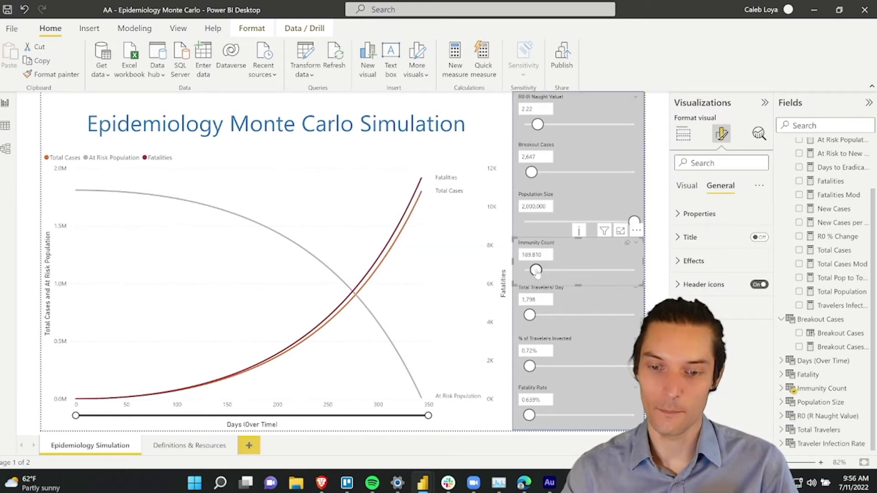
drag(537, 272, 580, 271)
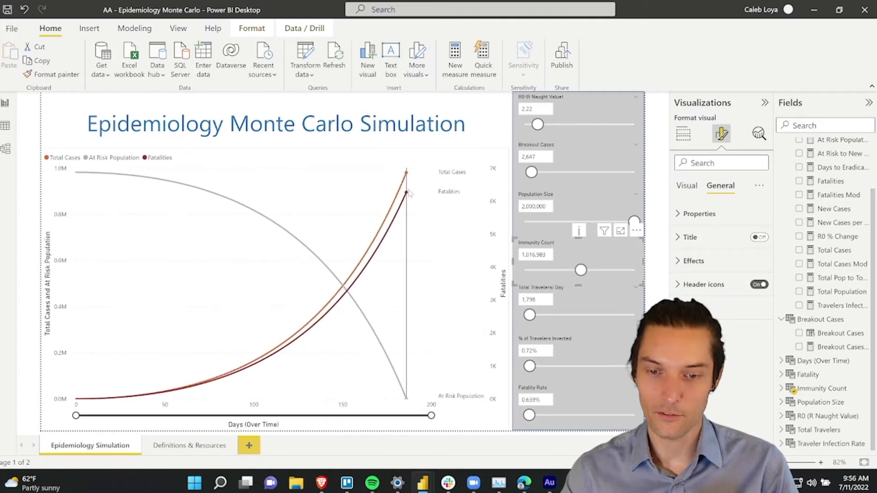
mouse_move(481, 214)
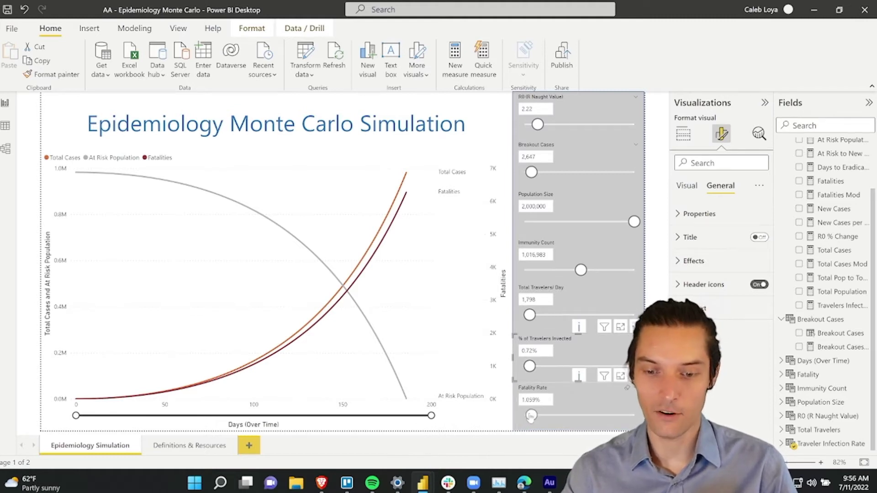
drag(529, 415, 532, 415)
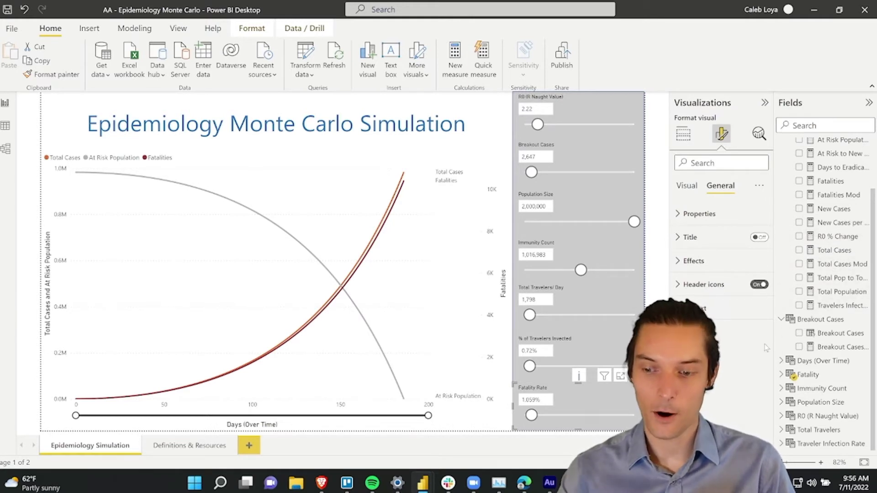
Step: Review the R0 % Change and New Cases formulas, noting the Travelers Infected term
scroll(822, 295, up, 3)
click(826, 298)
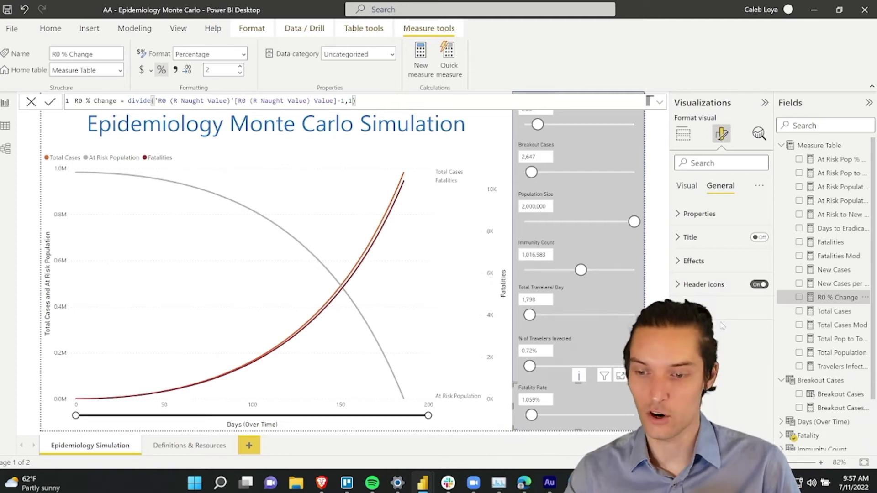
click(832, 271)
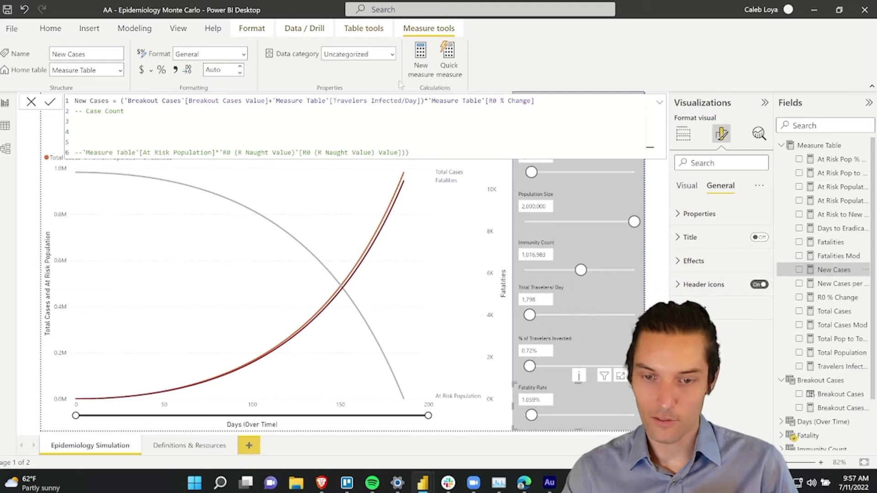
click(386, 101)
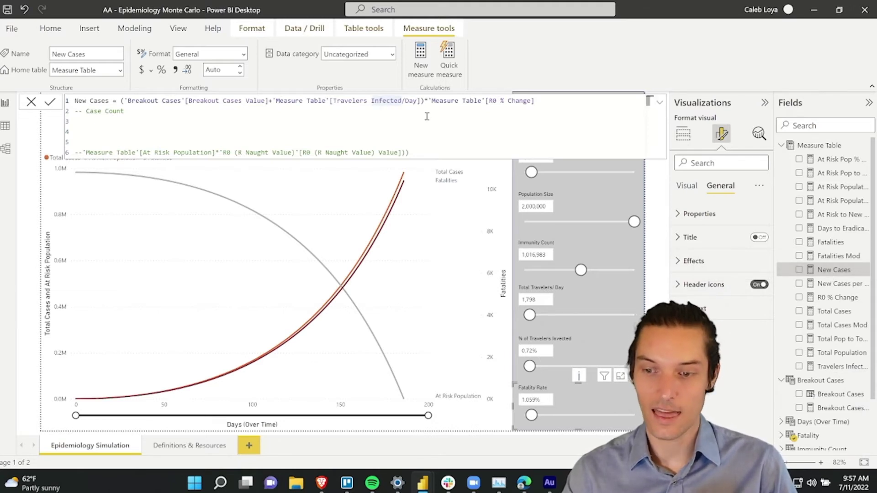
Step: Show the Fatalities formula and highlight its Fatality Value terms
click(831, 243)
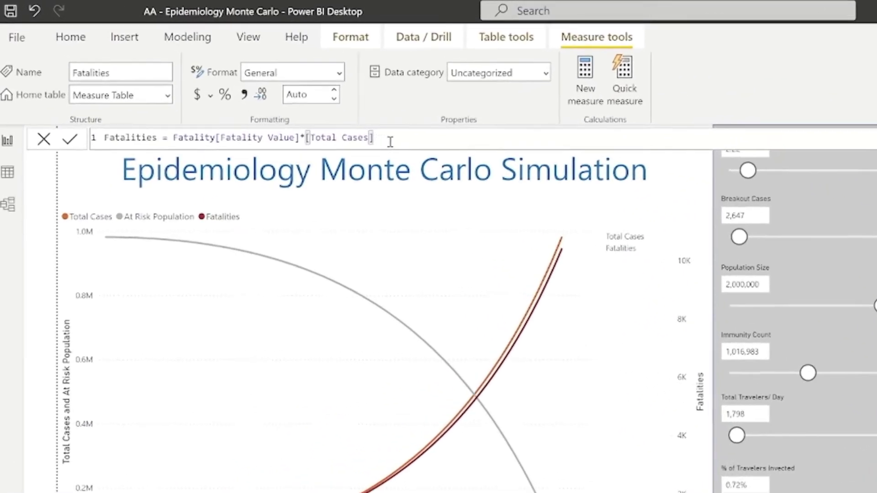
drag(390, 141, 333, 163)
key(shift+Home)
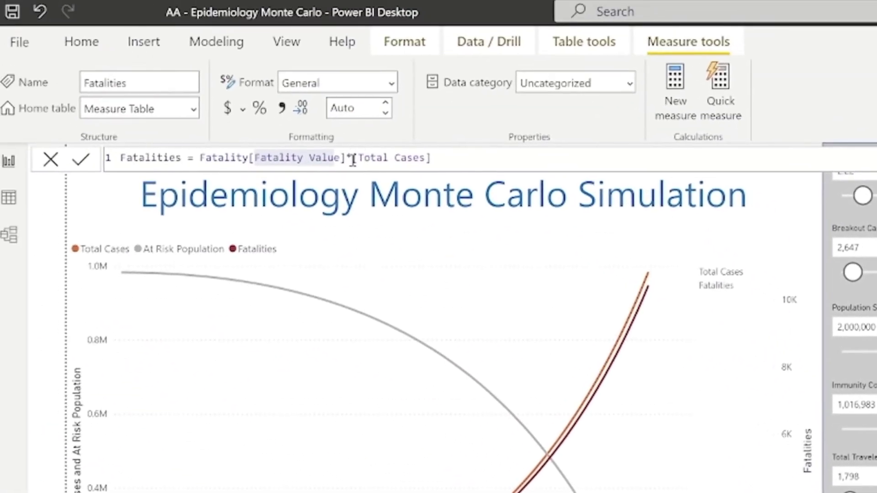
drag(312, 133, 403, 133)
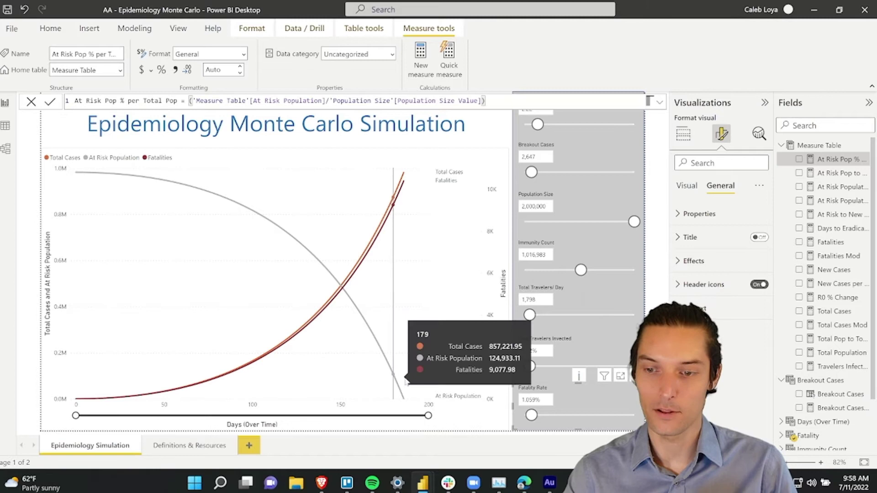
Step: Make At Risk Pop to Total Cases equal At Risk Population minus Total Cases mod
click(838, 173)
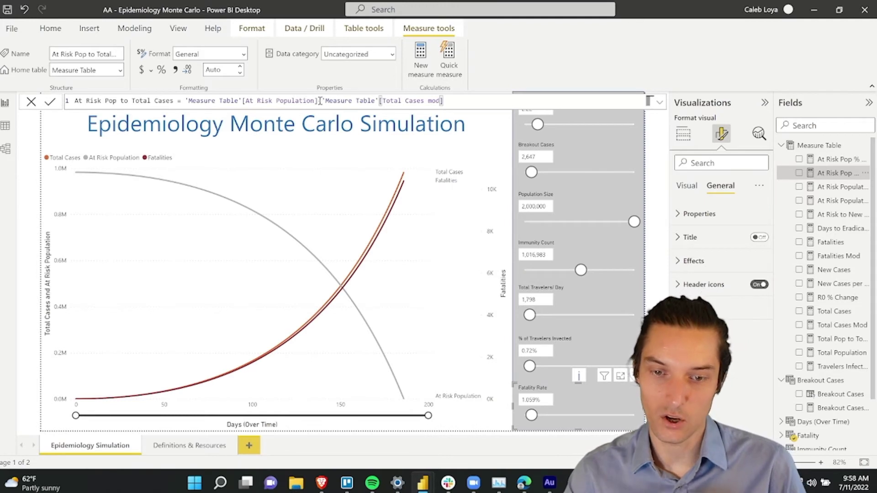
text(-)
scroll(831, 270, down, 2)
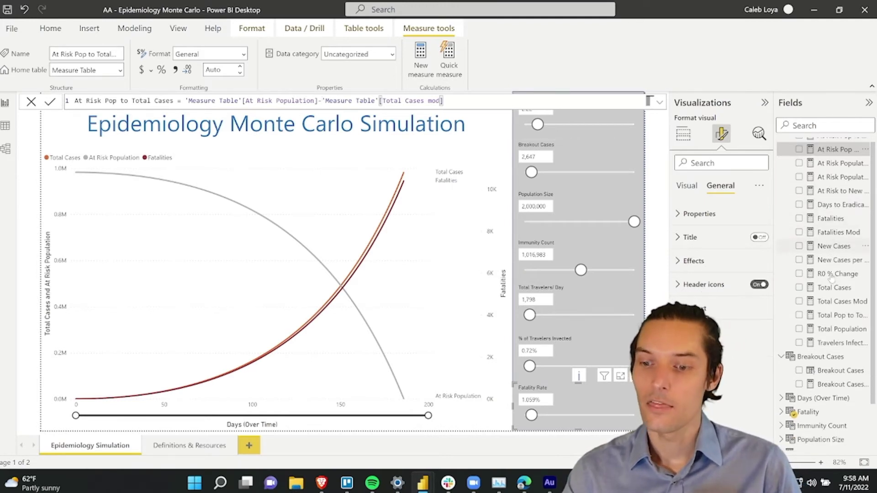
scroll(834, 293, up, 2)
Step: Review the R0 % Change formula: R0 Value minus 1, formatted as a percentage
click(836, 298)
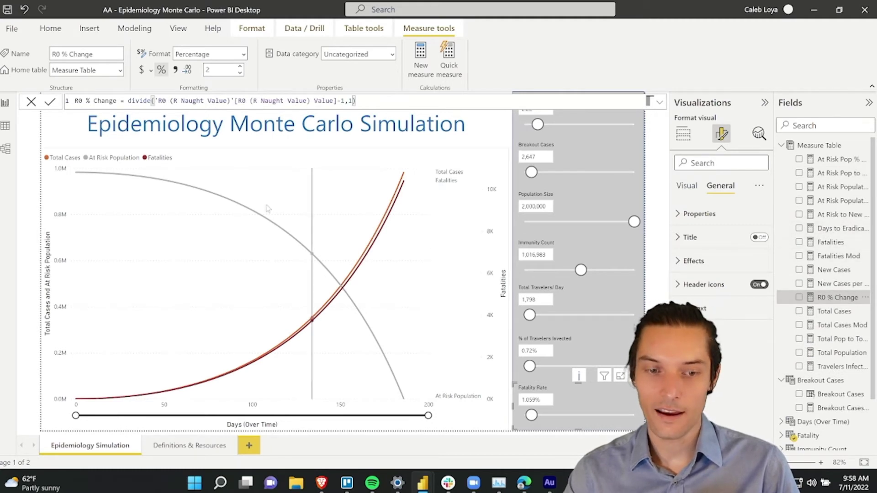
mouse_move(110, 203)
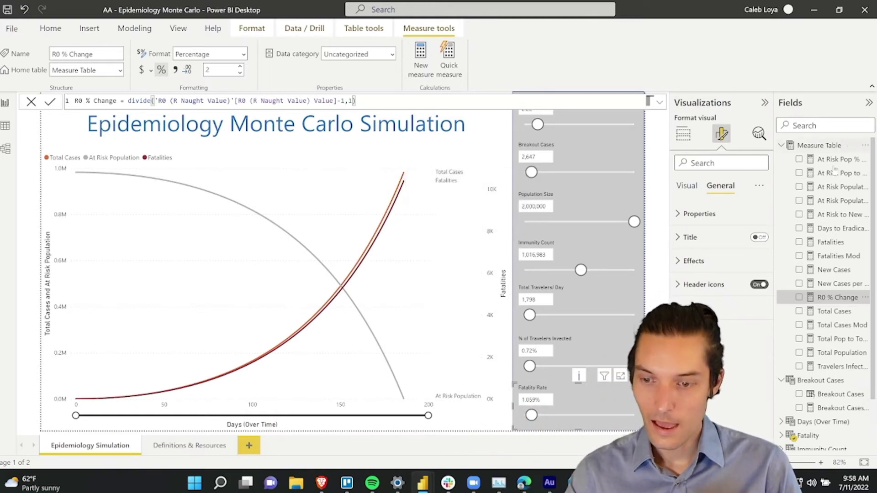
scroll(822, 242, down, 3)
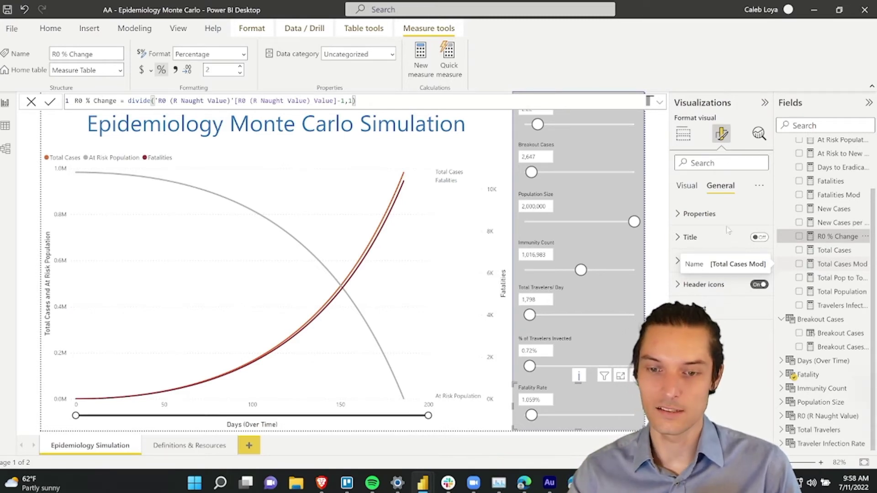
Step: Lower R0 from 2.22 to 1.06 and select the Breakout Cases slicer to set it to 3,946
click(495, 136)
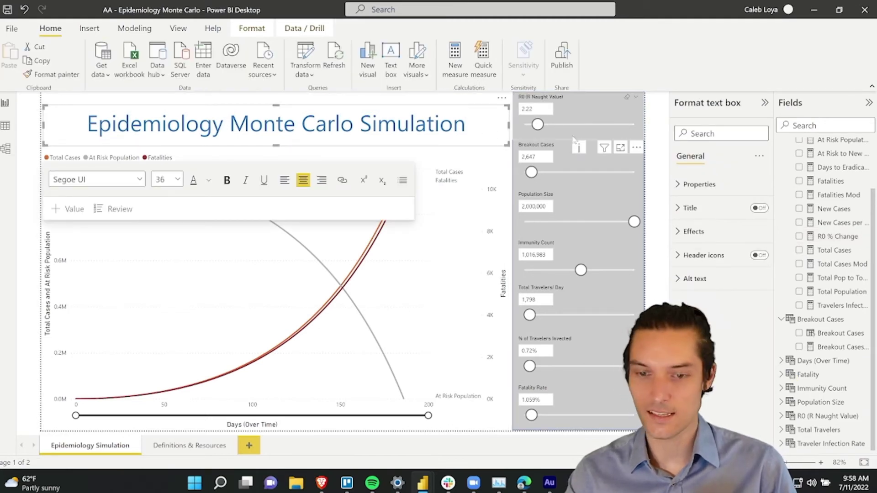
drag(539, 125, 531, 124)
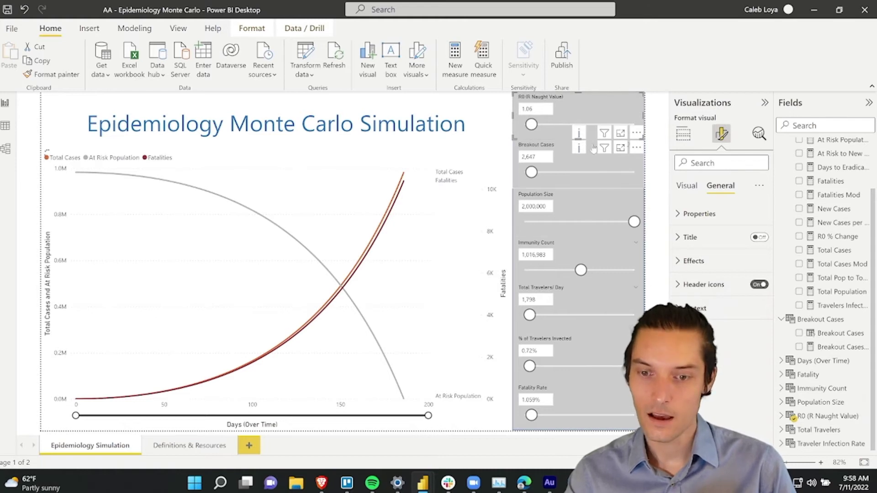
click(527, 173)
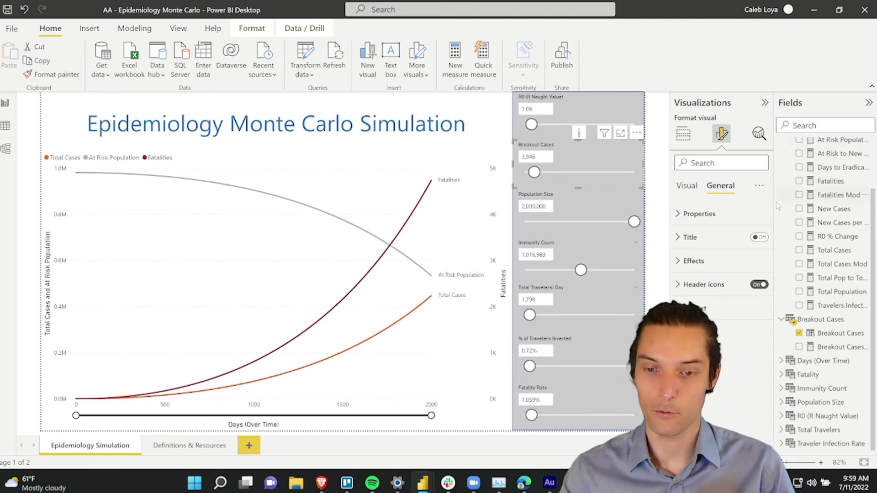
Step: Deselect the slicer and step through the New Cases measures to the Fatalities formula
click(654, 167)
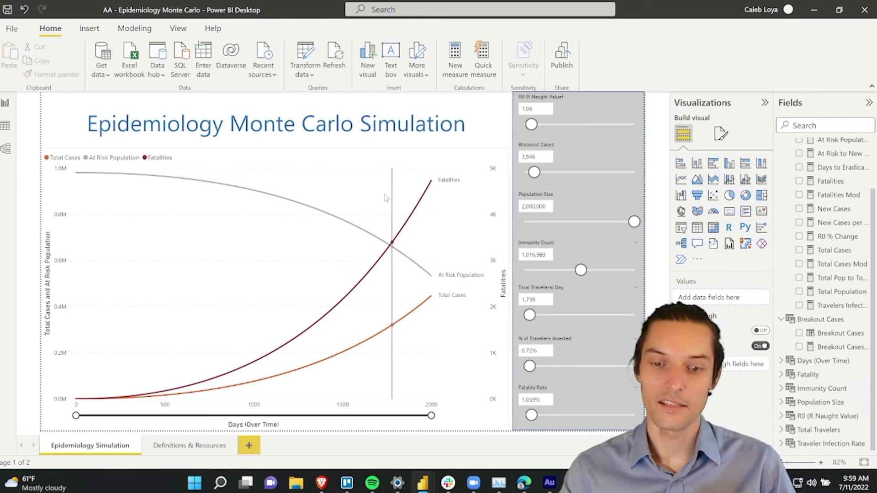
mouse_move(386, 197)
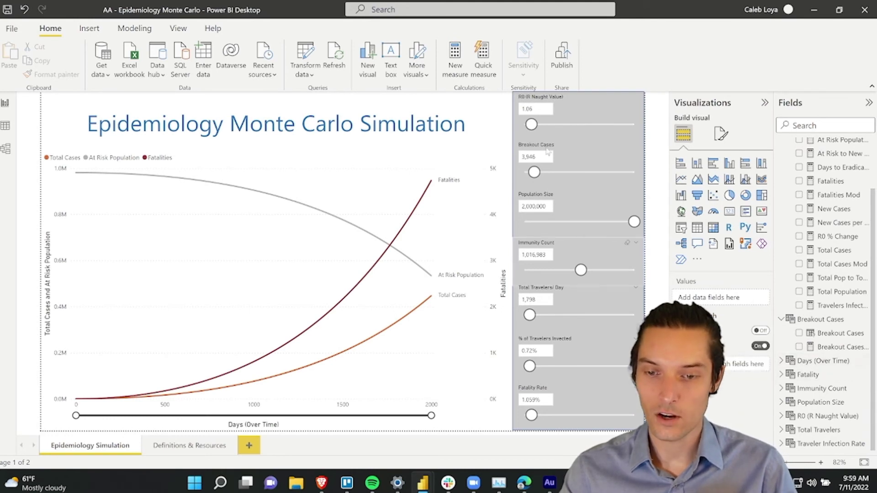
click(836, 223)
click(834, 209)
click(842, 181)
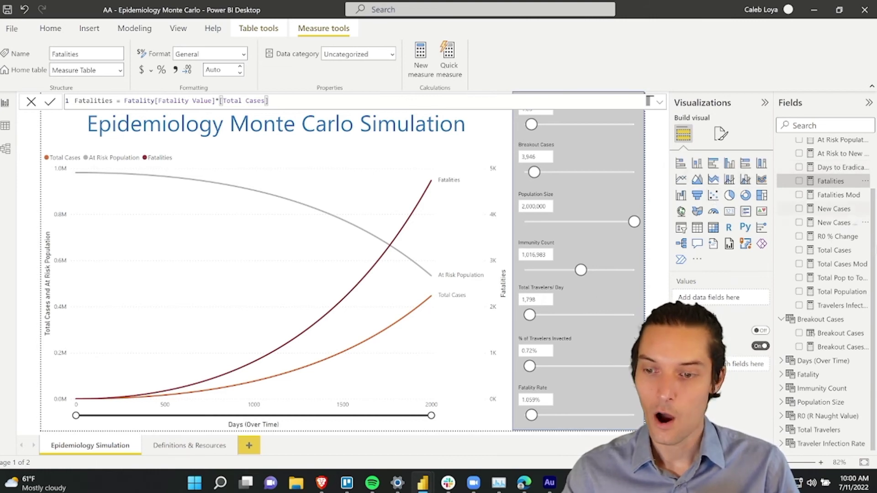
Step: Show the R0 % Change measure's percentage-formatted DAX beside the 2,000-day chart
click(840, 235)
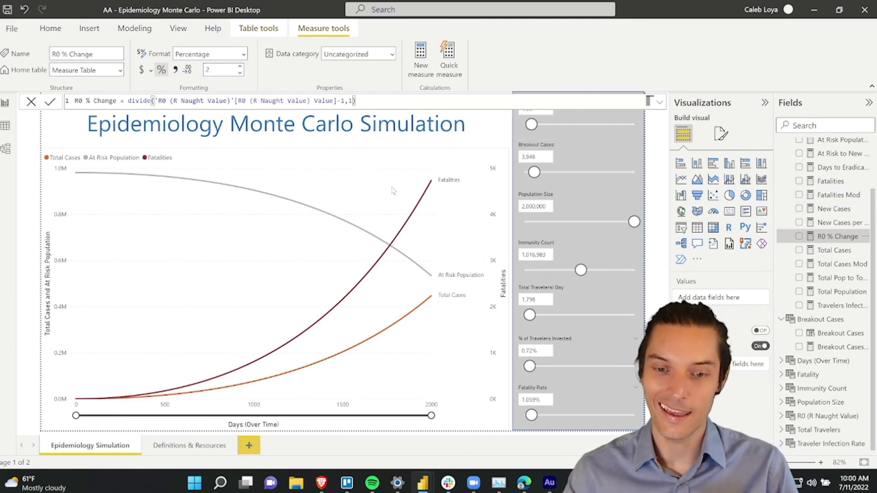
mouse_move(263, 191)
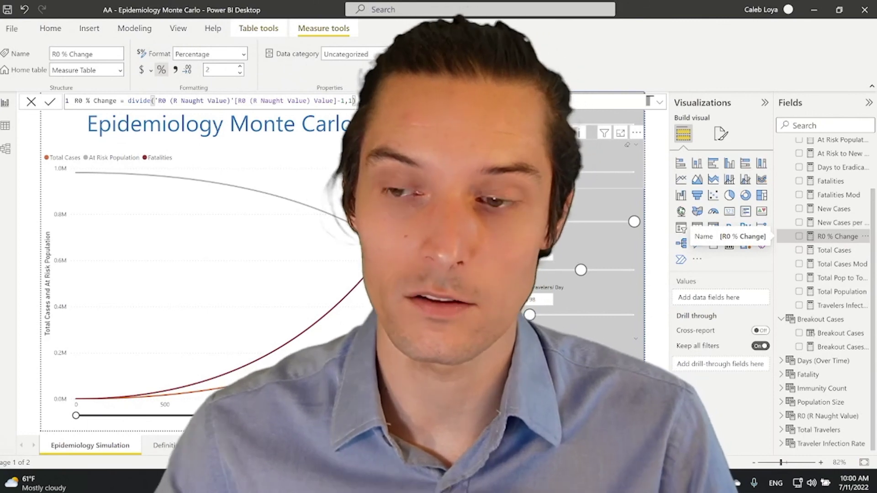
click(827, 209)
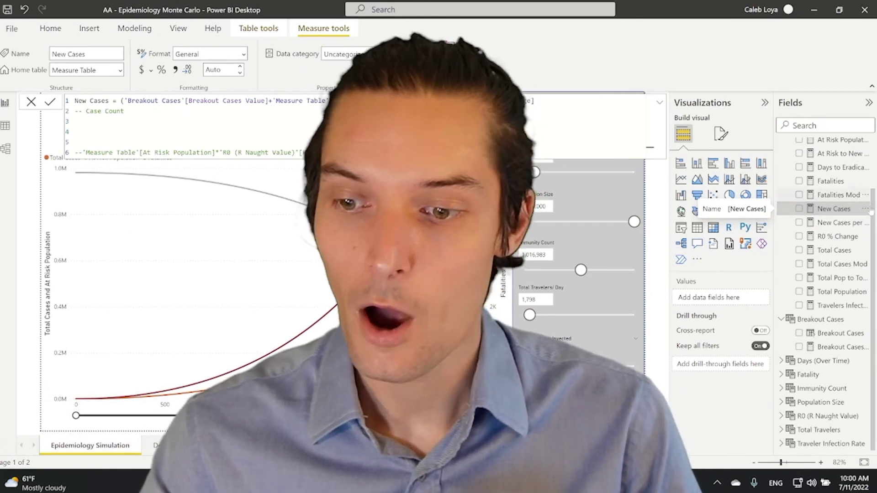
click(833, 292)
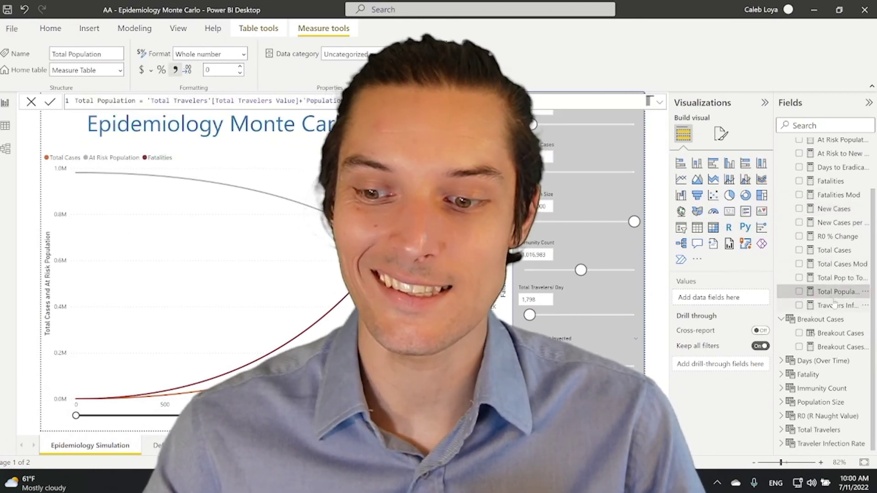
click(836, 306)
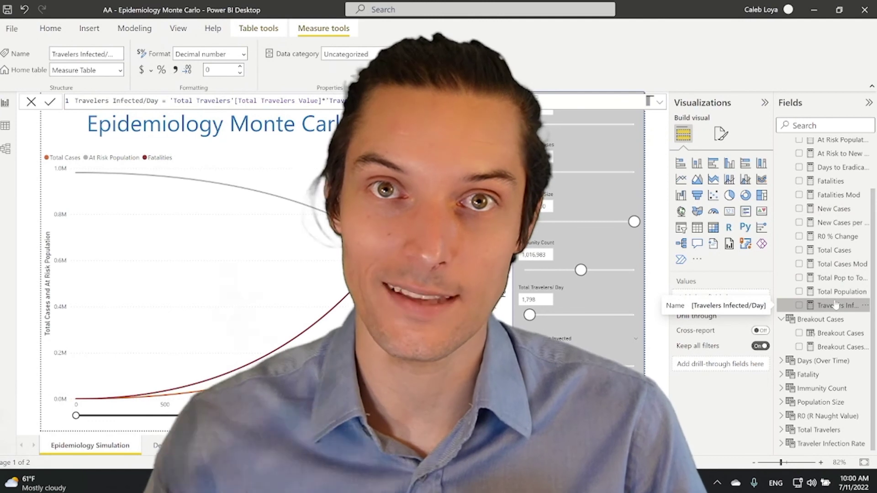
click(823, 279)
click(839, 235)
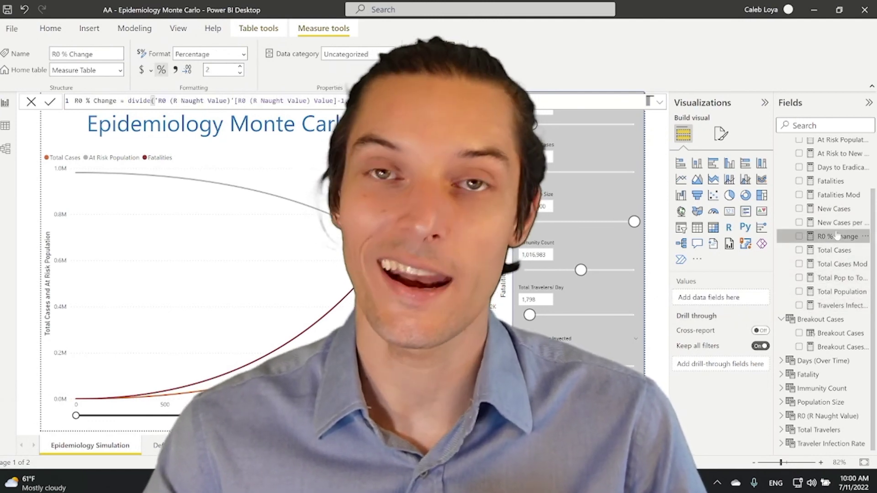